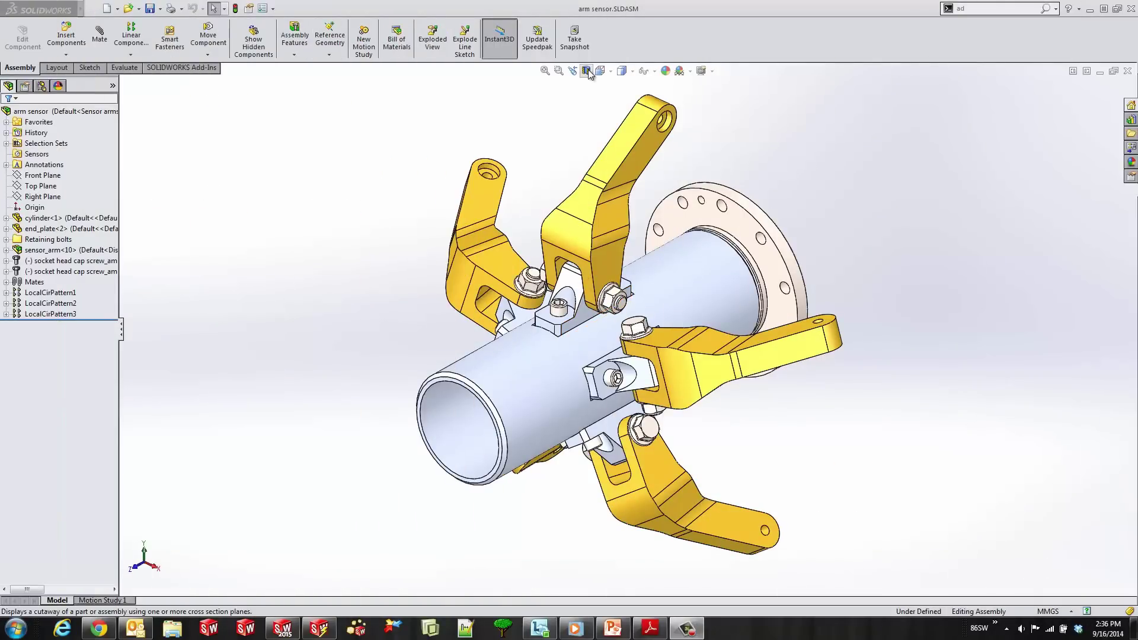
# Step: Cut the assembly with a Front Plane section view offset -10.00mm
pyautogui.click(587, 72)
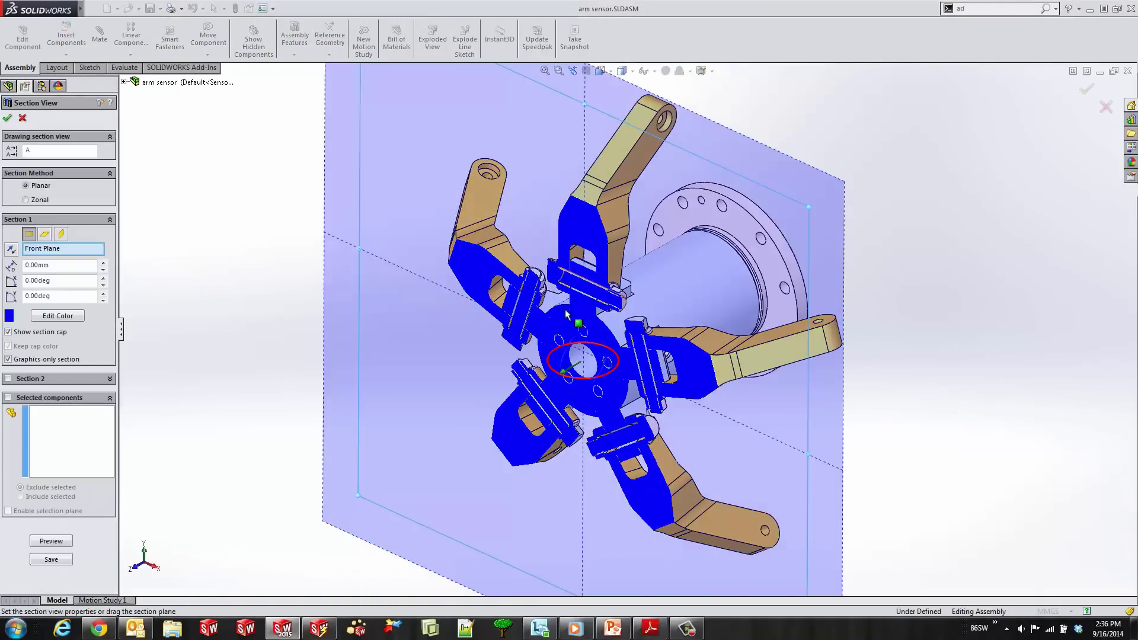
pyautogui.moveTo(574, 378)
pyautogui.mouseDown()
pyautogui.moveTo(566, 317)
pyautogui.moveTo(575, 385)
pyautogui.moveTo(593, 356)
pyautogui.moveTo(593, 388)
pyautogui.mouseUp()
pyautogui.doubleClick(65, 266)
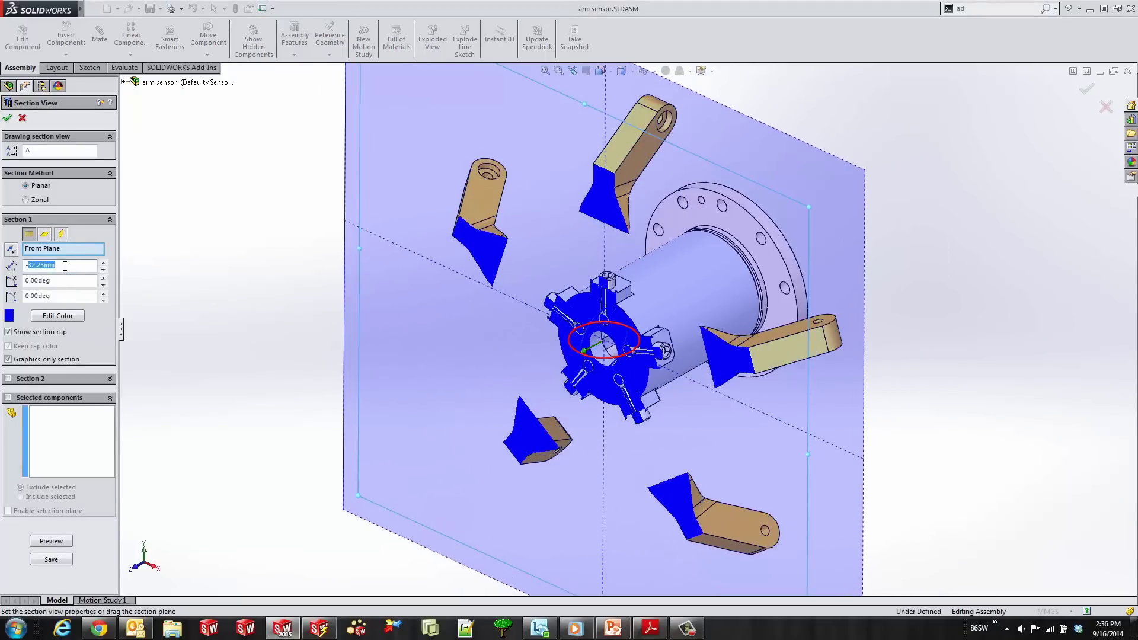
pyautogui.write('10')
pyautogui.press('Return')
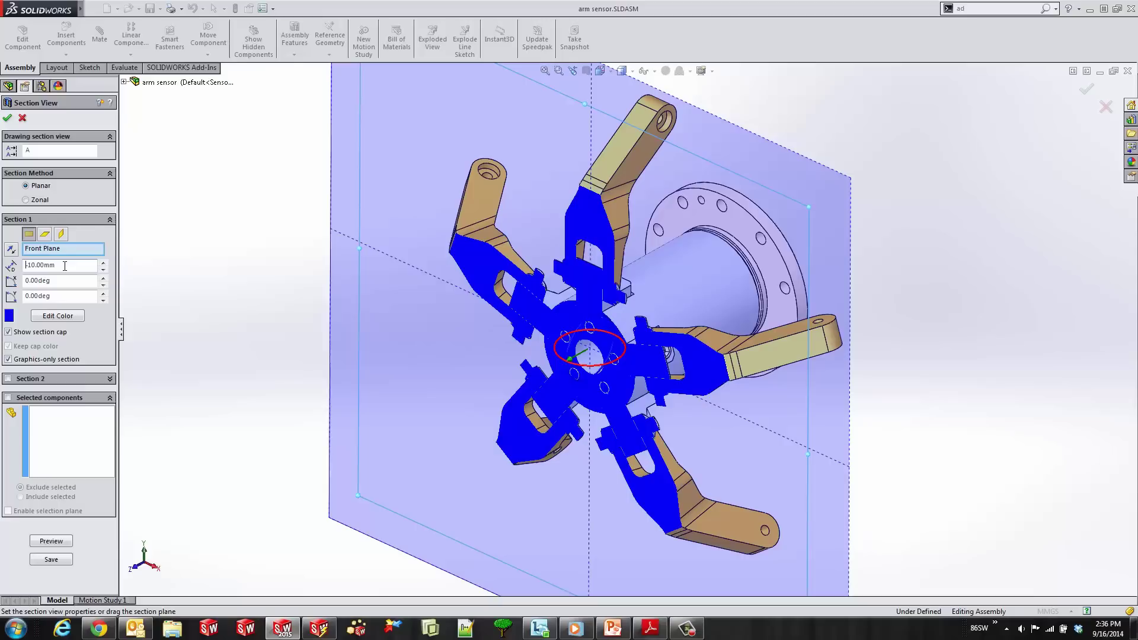
# Step: Flip the kept side of the cut and back, then enable Section 2
pyautogui.click(11, 252)
pyautogui.click(10, 252)
pyautogui.click(8, 380)
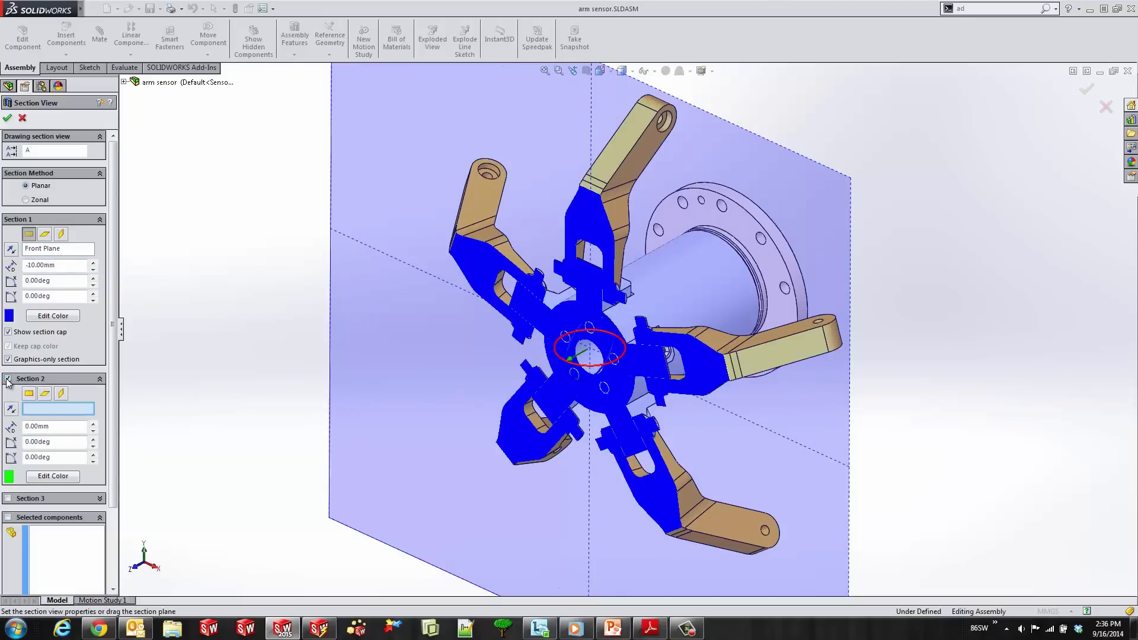
# Step: Set Section 2 to the Top Plane tilted 45.00deg
pyautogui.click(44, 393)
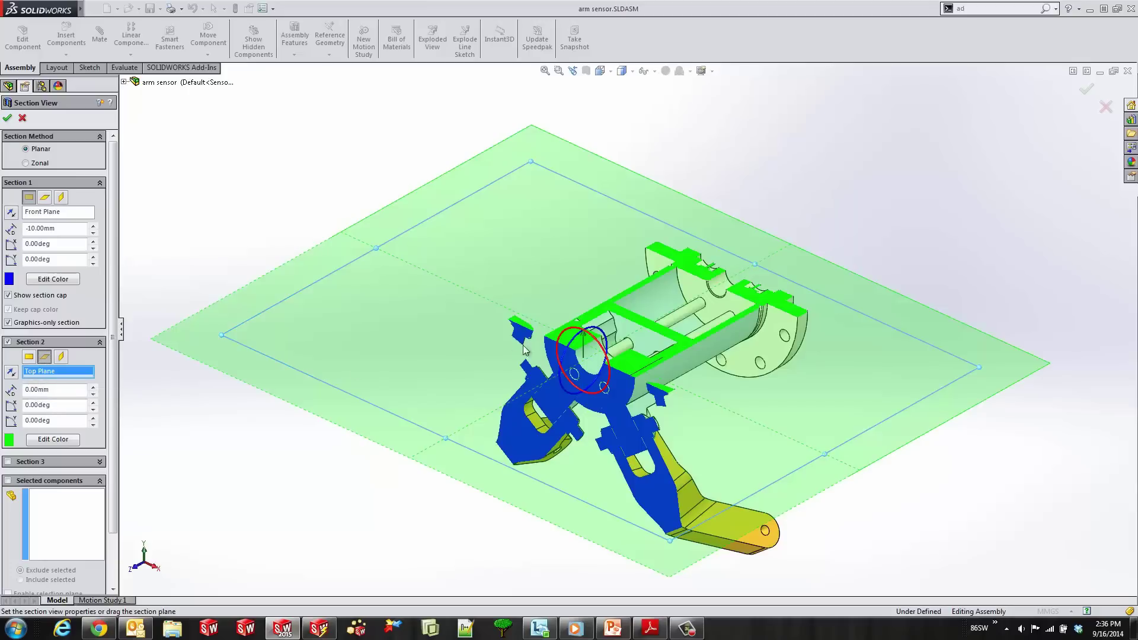
pyautogui.moveTo(606, 356); pyautogui.dragTo(626, 378)
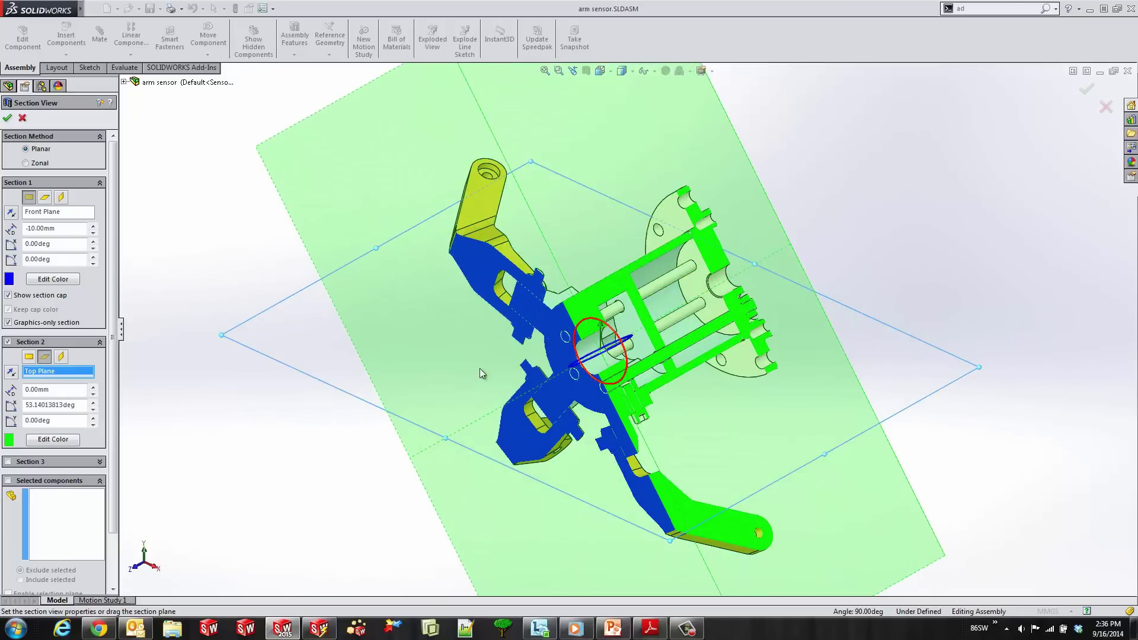
pyautogui.doubleClick(69, 405)
pyautogui.write('45')
pyautogui.press('Return')
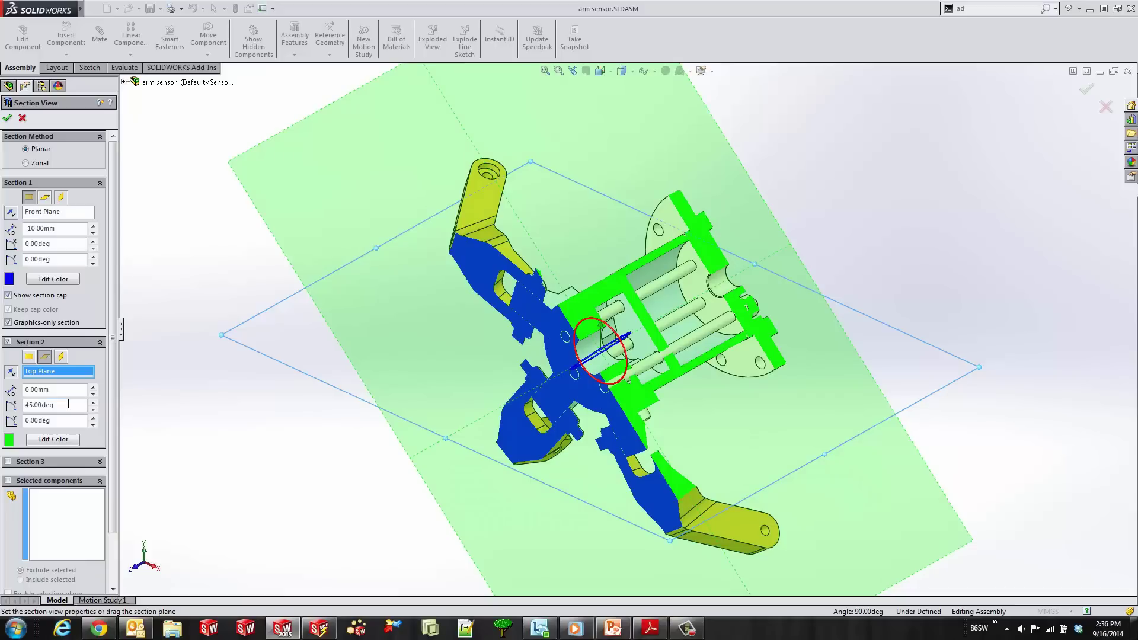
# Step: Add a third section on the Right Plane, reversing its direction and restoring it
pyautogui.click(7, 462)
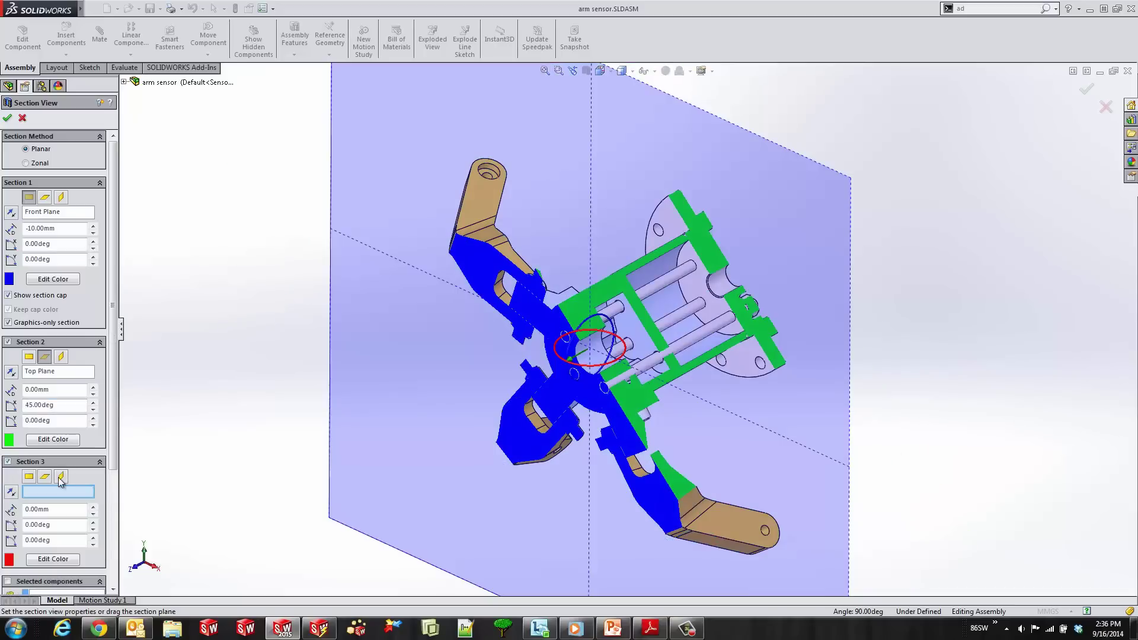
pyautogui.click(11, 492)
pyautogui.click(11, 493)
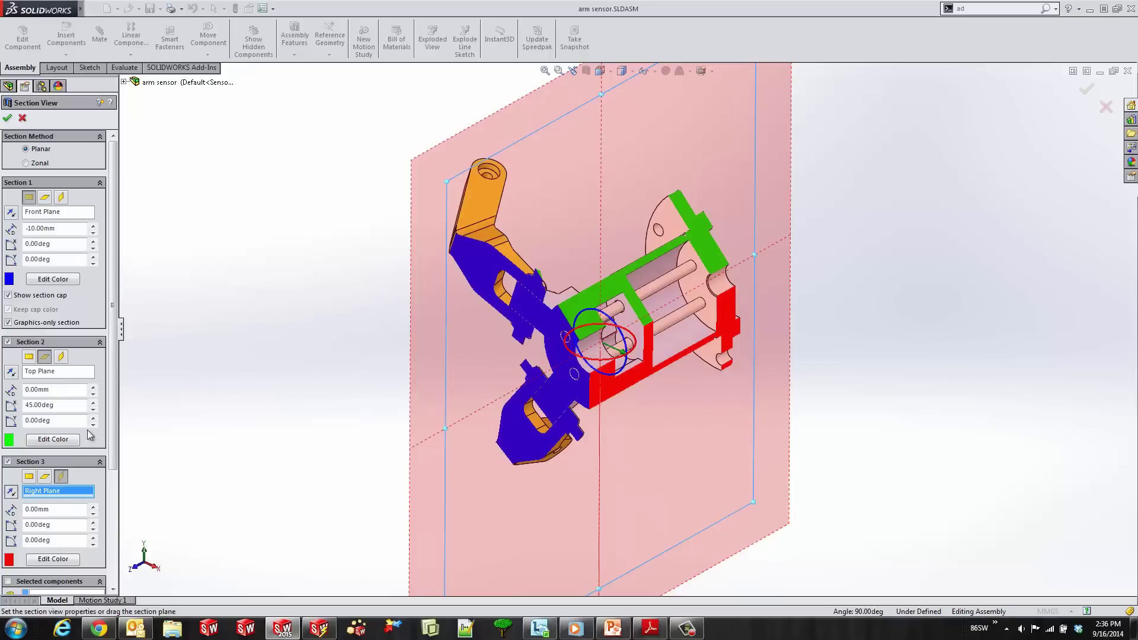
# Step: Switch to a zonal section and include intersection zones 4 and 8
pyautogui.click(25, 164)
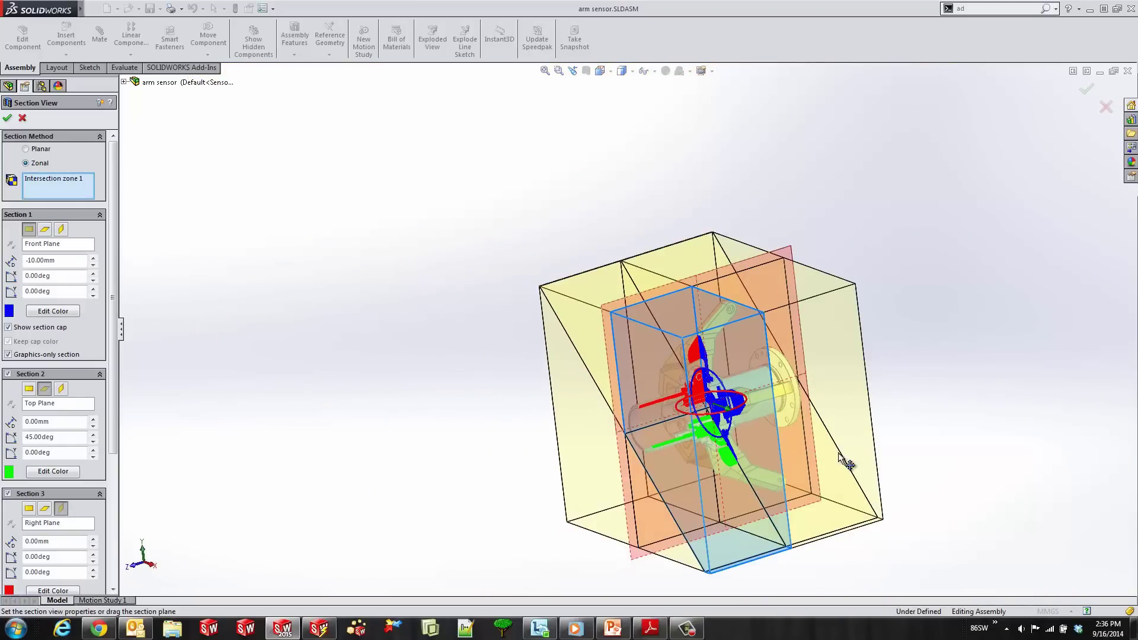
pyautogui.moveTo(846, 463); pyautogui.dragTo(765, 478, button='middle')
pyautogui.click(765, 479)
pyautogui.moveTo(720, 435); pyautogui.dragTo(790, 468, button='middle')
pyautogui.click(746, 474)
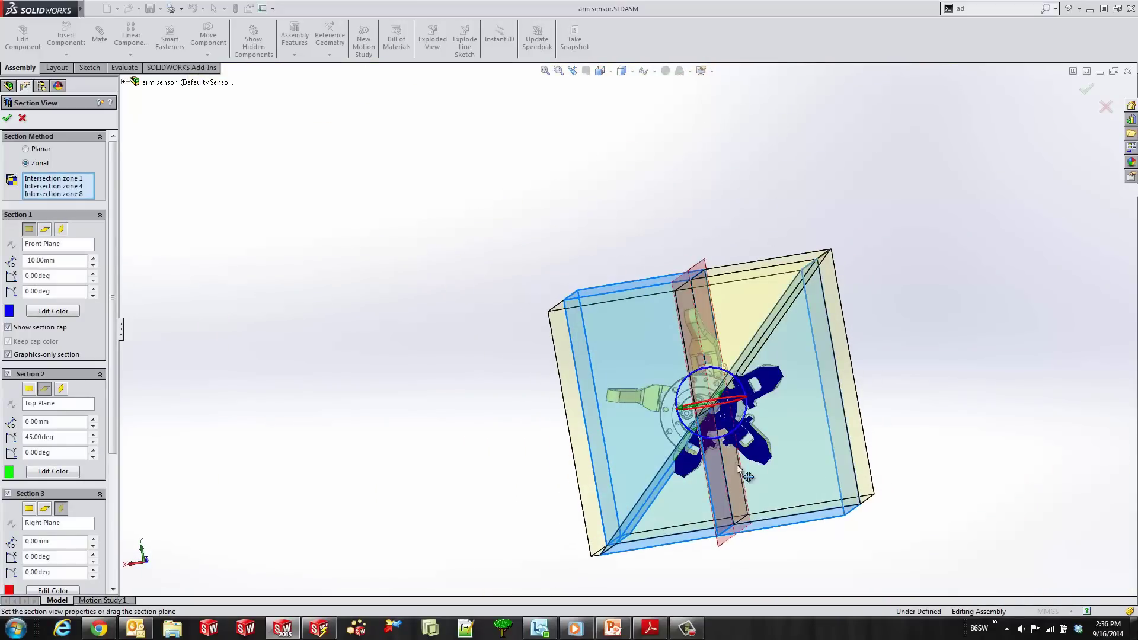
pyautogui.moveTo(691, 448); pyautogui.dragTo(804, 453, button='middle')
pyautogui.scroll(-4, 710, 421)
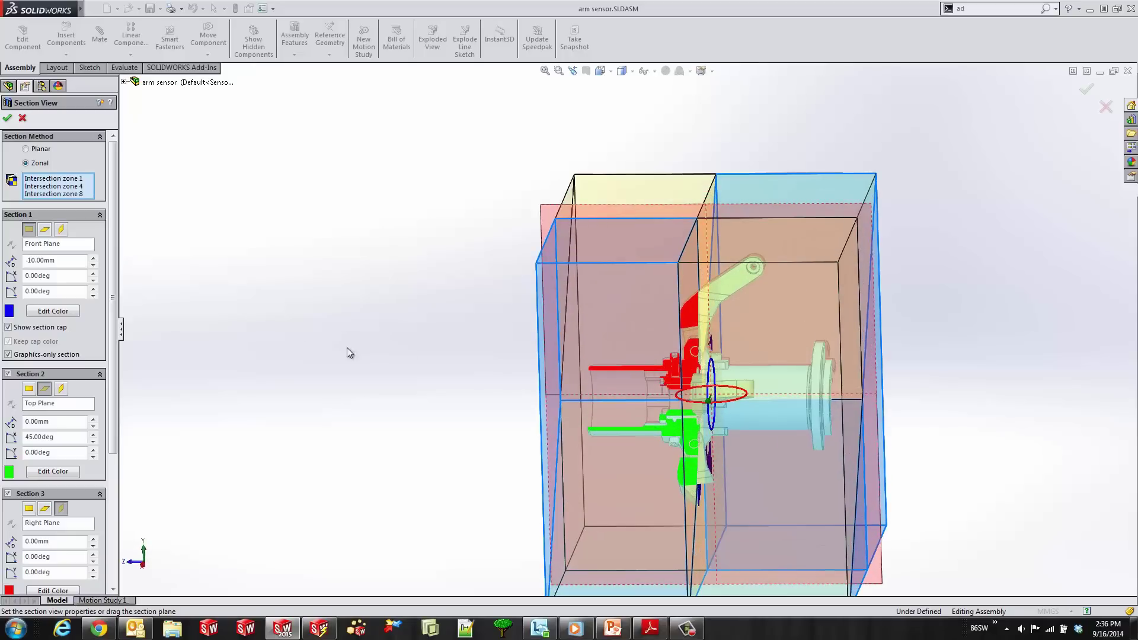
pyautogui.scroll(-5, 105, 426)
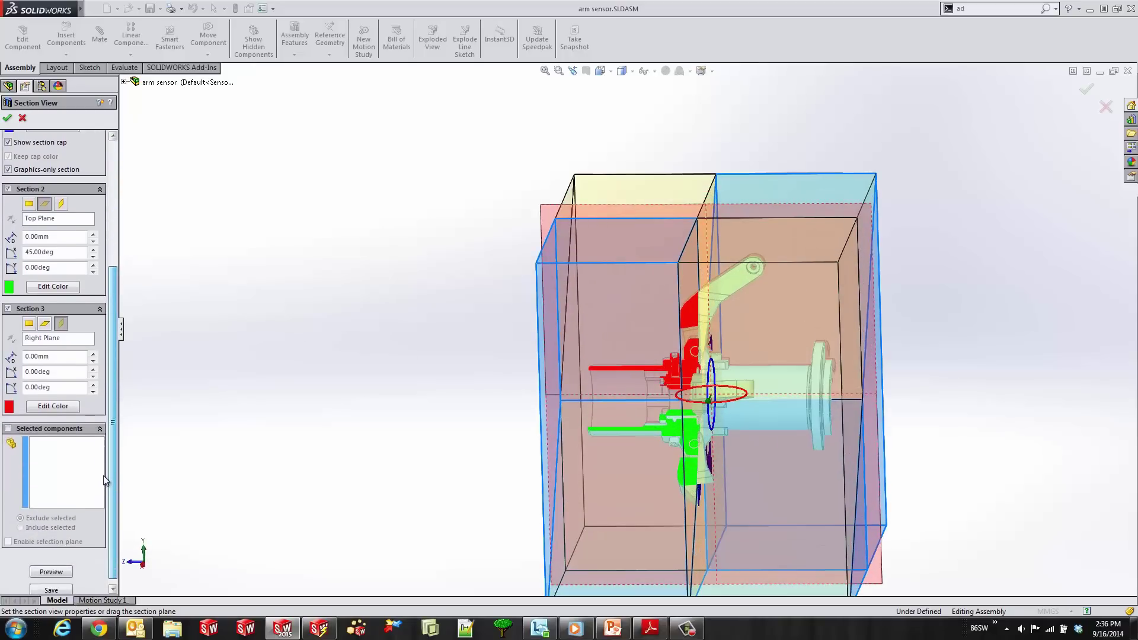
# Step: Leave the upper and lower socket head cap screws uncut and apply the zonal section
pyautogui.click(86, 465)
pyautogui.moveTo(338, 414); pyautogui.dragTo(732, 394, button='middle')
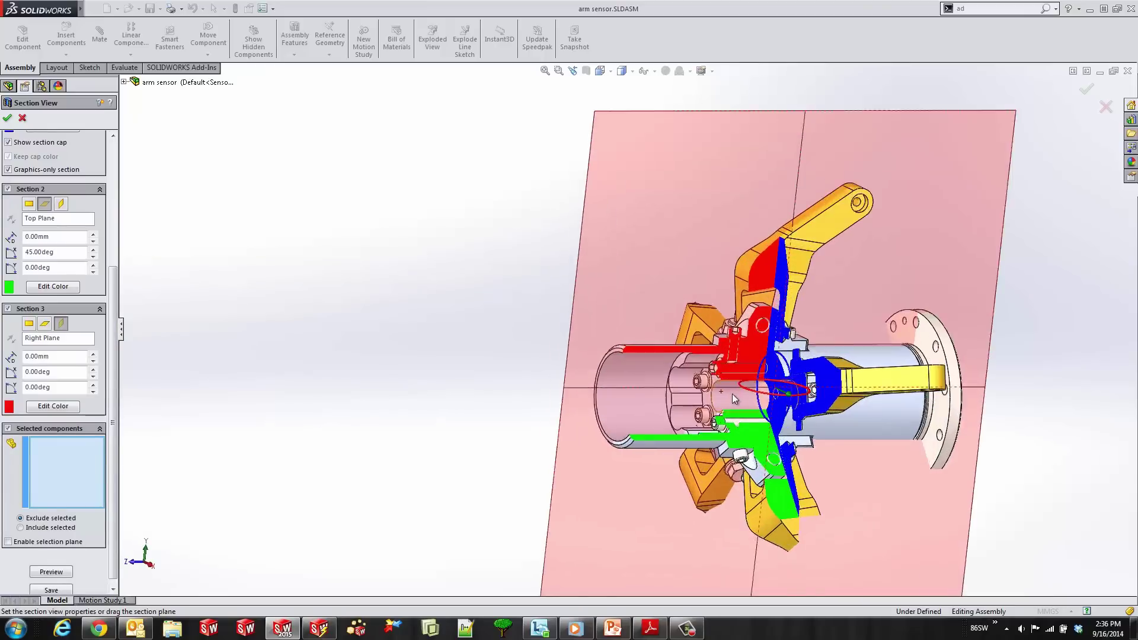
pyautogui.scroll(-5, 734, 393)
pyautogui.click(666, 438)
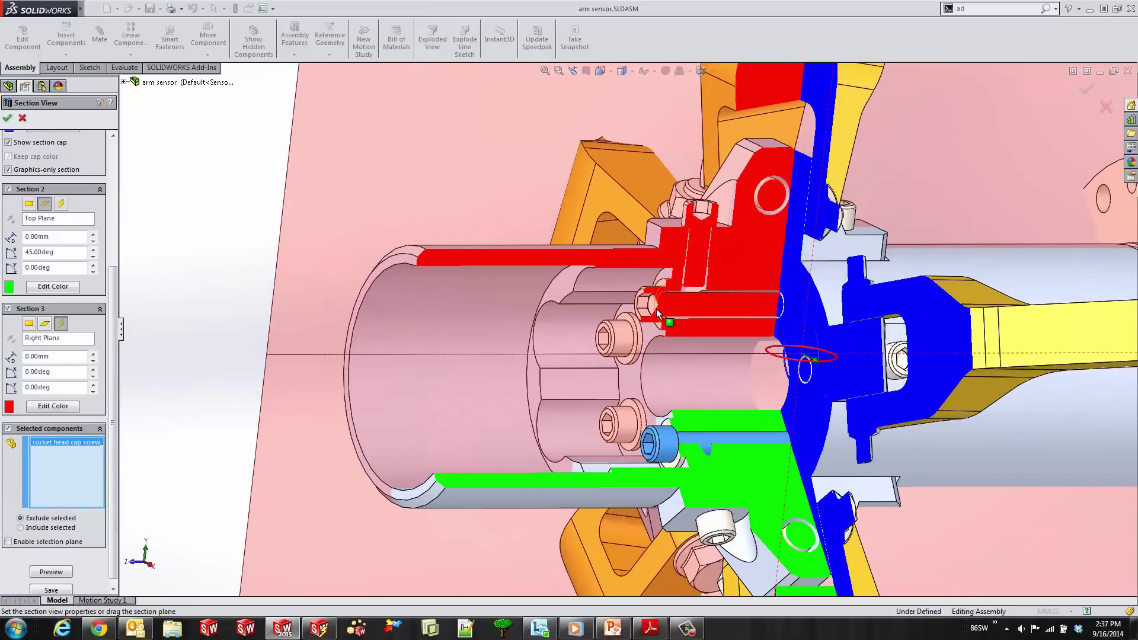
pyautogui.click(650, 306)
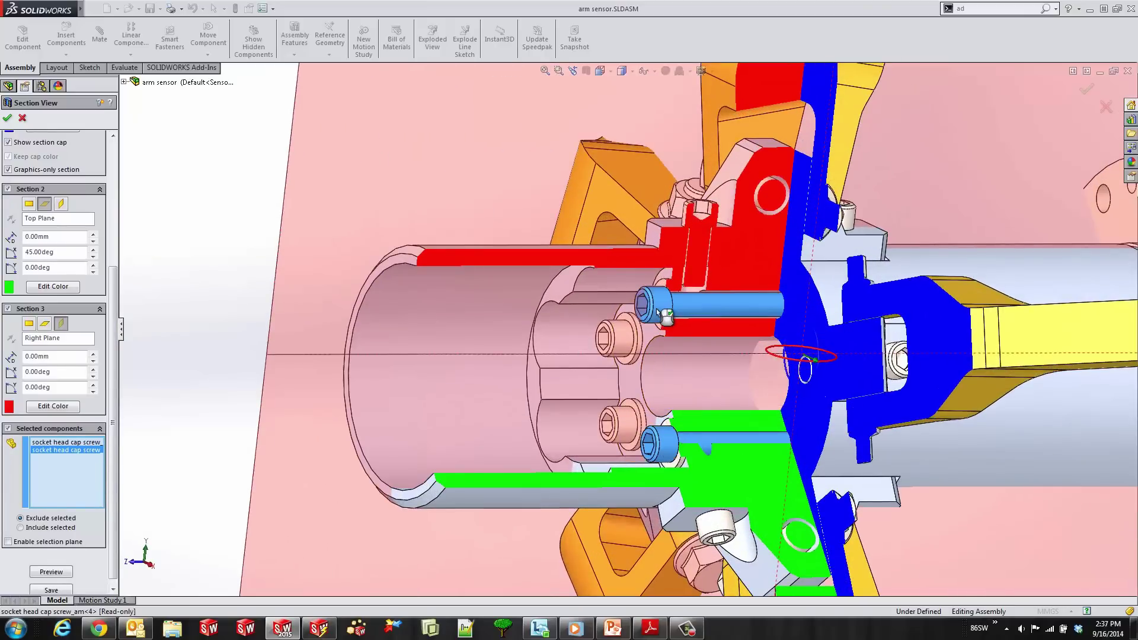
pyautogui.click(7, 117)
pyautogui.scroll(3, 632, 332)
pyautogui.moveTo(507, 492); pyautogui.dragTo(740, 426, button='middle')
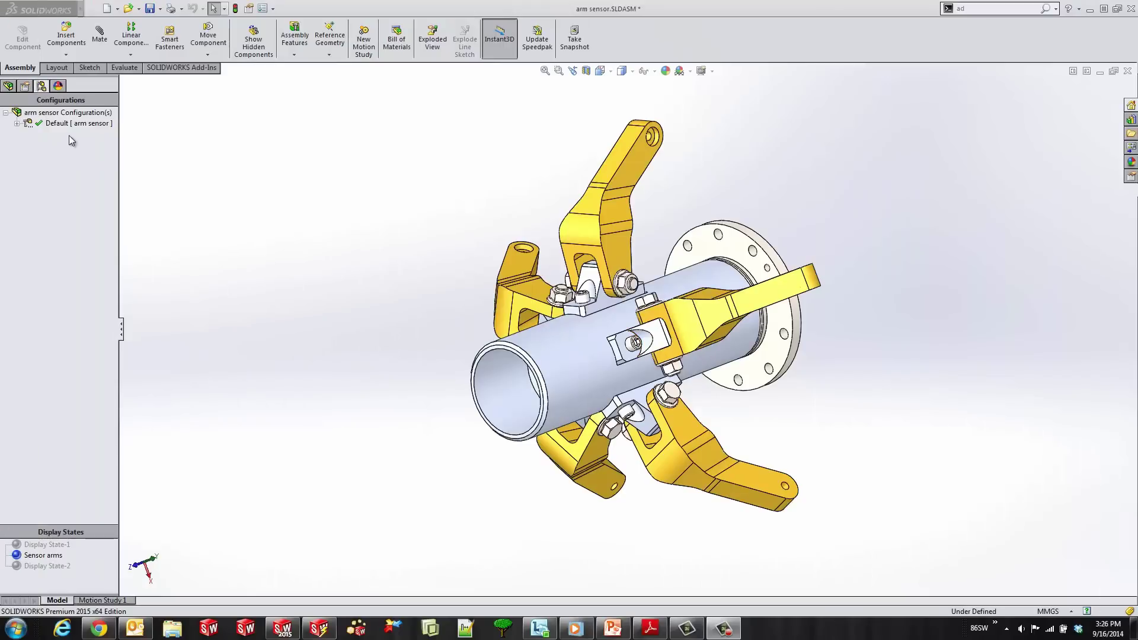
# Step: Start a new radial exploded view pushing the socket head cap screws out from the cylinder
pyautogui.rightClick(61, 124)
pyautogui.click(88, 145)
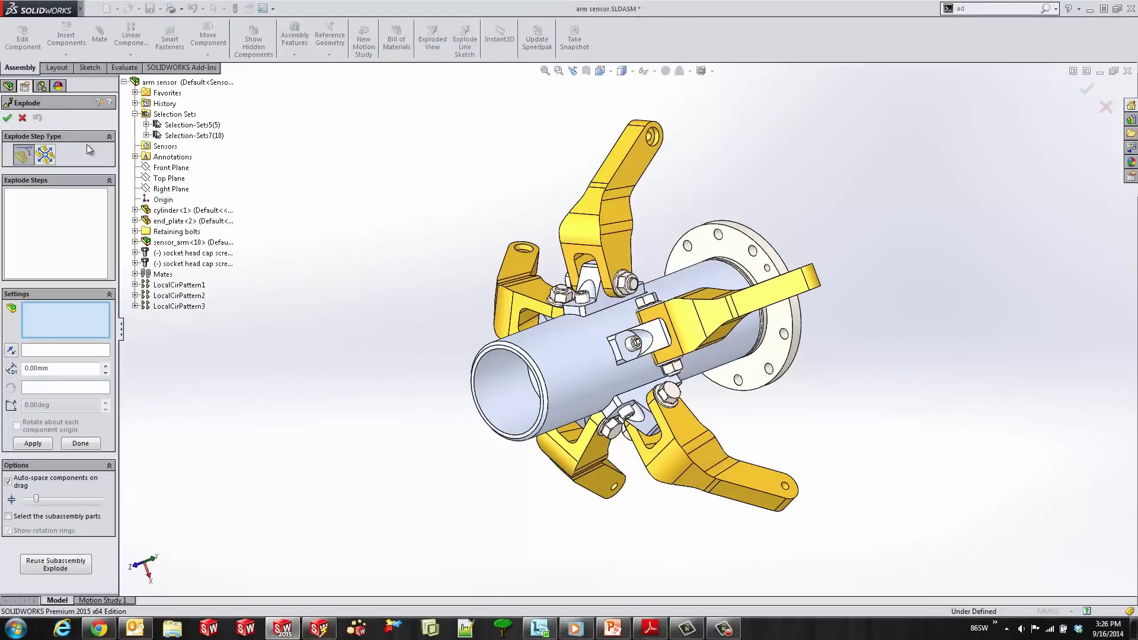
pyautogui.click(45, 156)
pyautogui.click(196, 135)
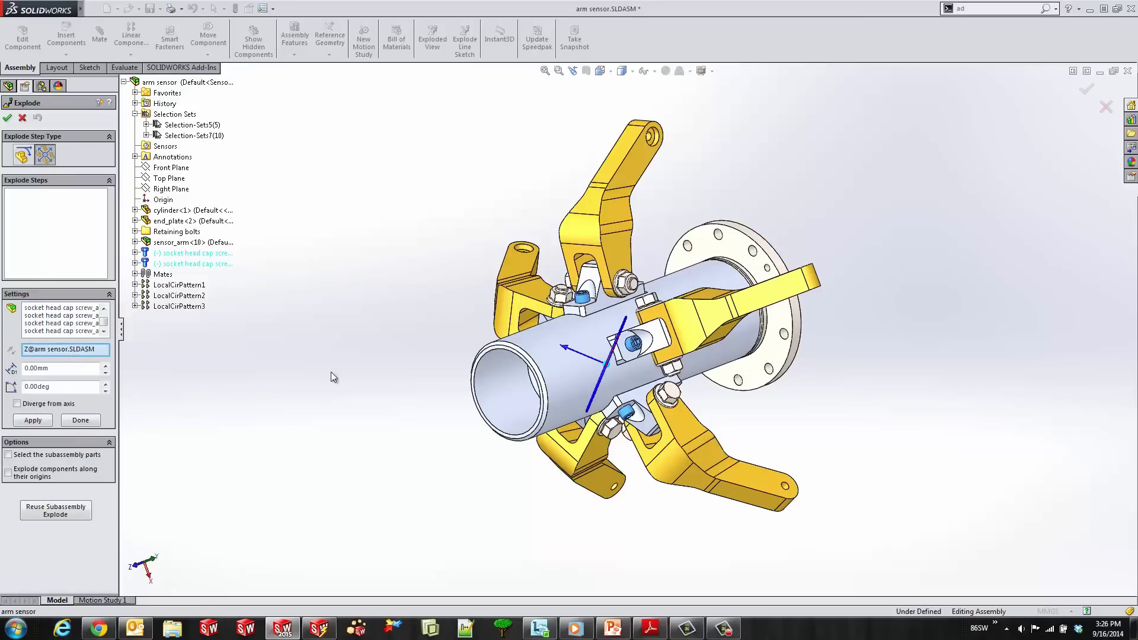
pyautogui.click(524, 400)
pyautogui.moveTo(566, 354); pyautogui.dragTo(314, 305)
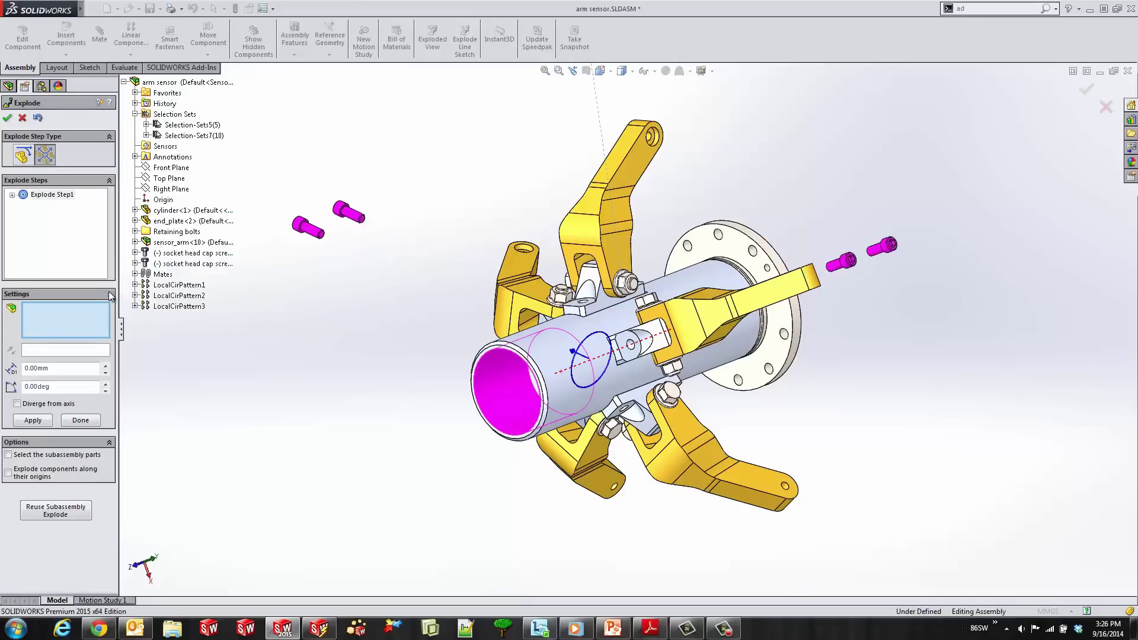
# Step: Spread the sensor arms radially outward about the cylinder's inner face
pyautogui.click(206, 134)
pyautogui.click(81, 351)
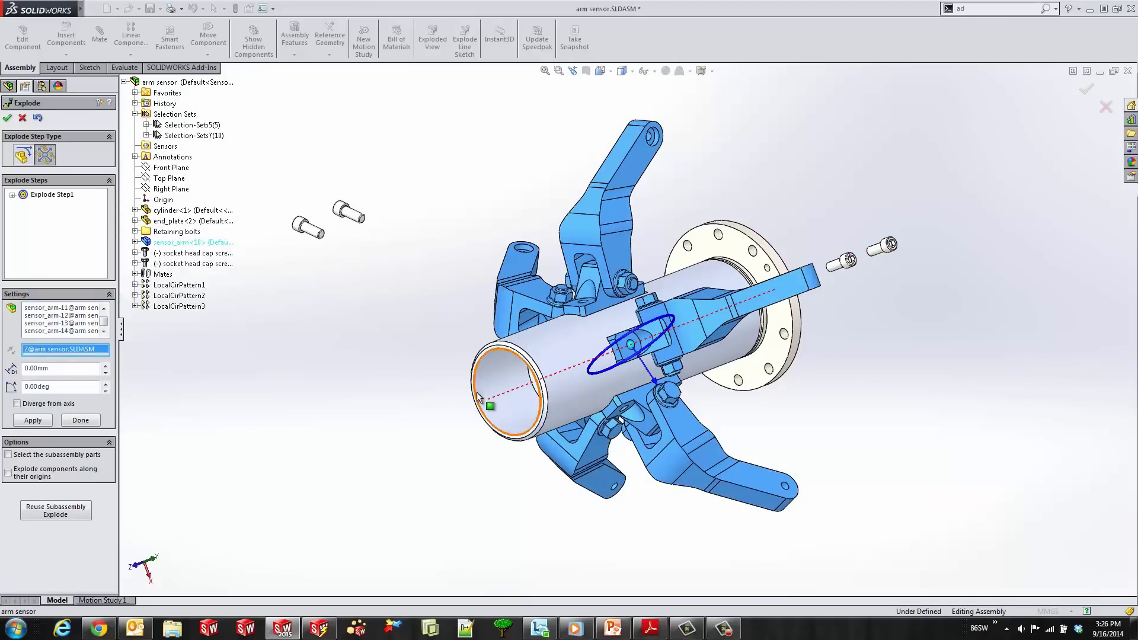
pyautogui.click(504, 380)
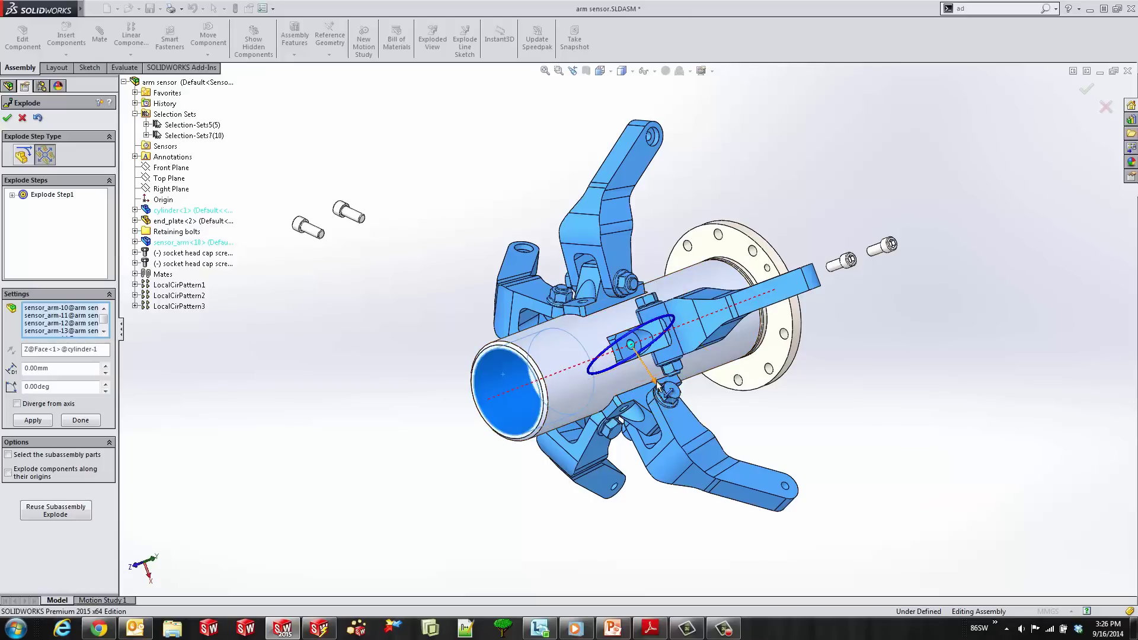
pyautogui.moveTo(655, 381); pyautogui.dragTo(801, 479)
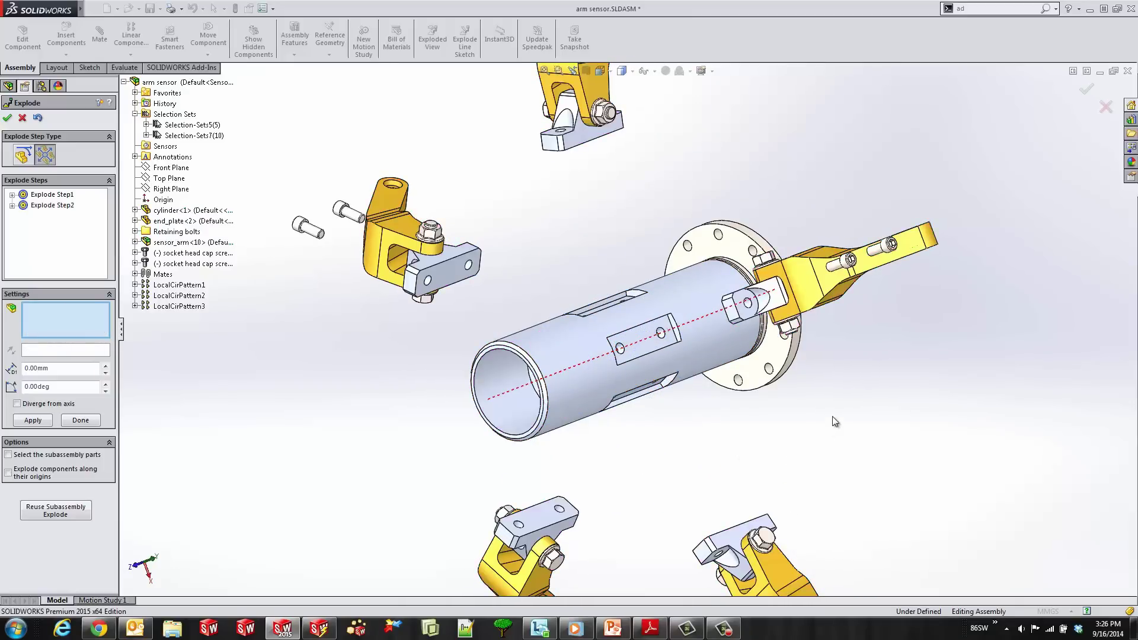
pyautogui.moveTo(833, 436); pyautogui.dragTo(751, 350, button='middle')
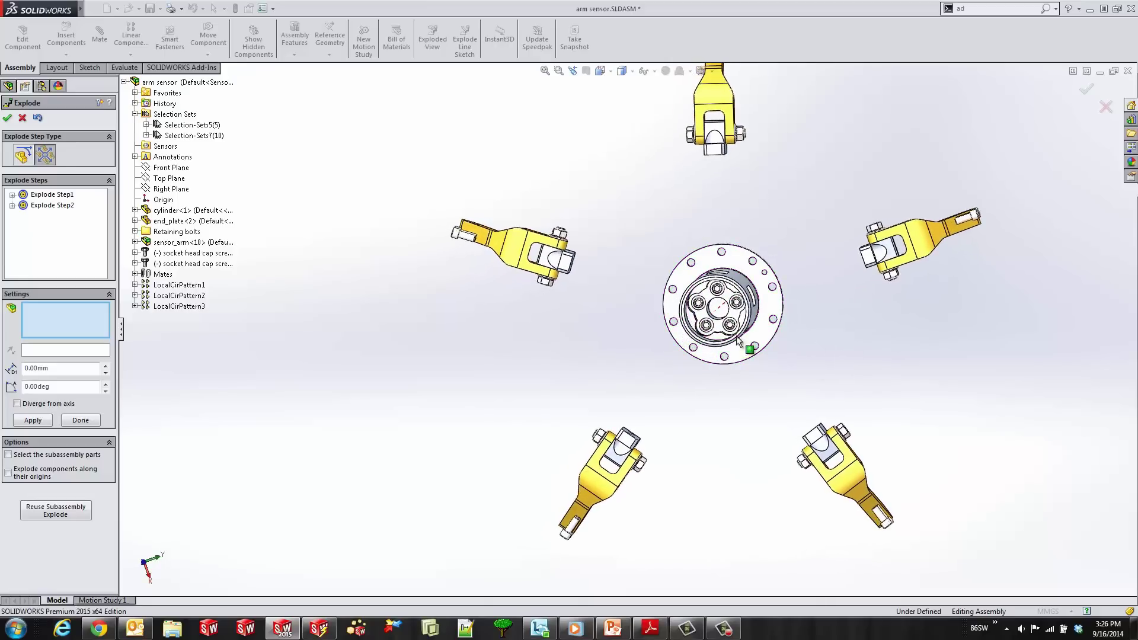
# Step: Add a linear chain step sliding the end plate and fasteners along the axis, adjusting spacing
pyautogui.click(23, 156)
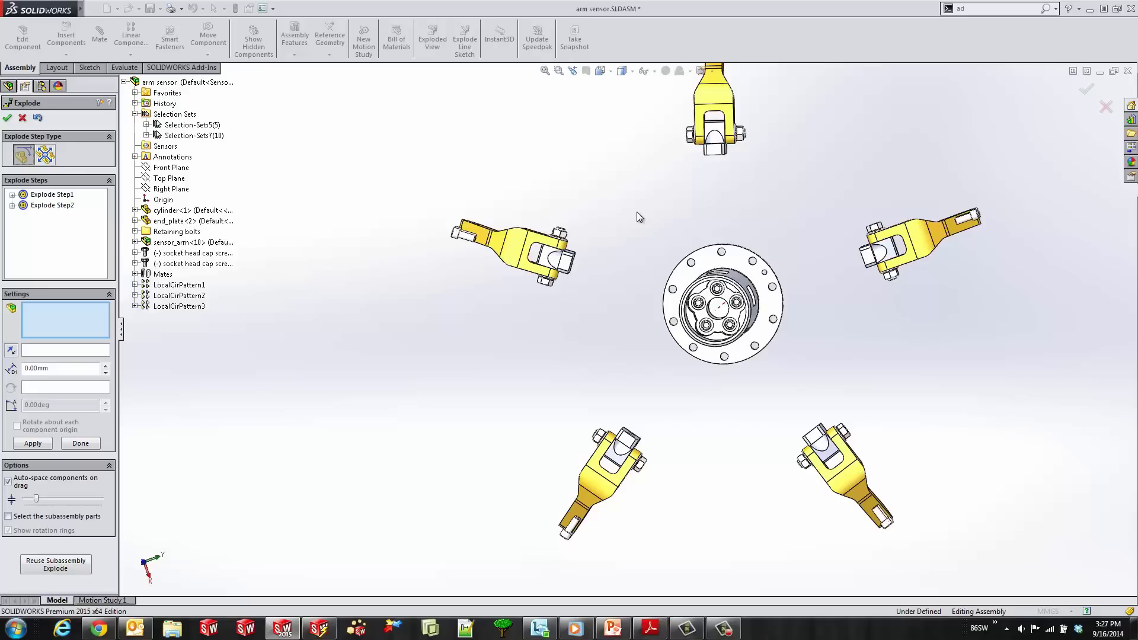
pyautogui.moveTo(637, 211); pyautogui.dragTo(819, 379)
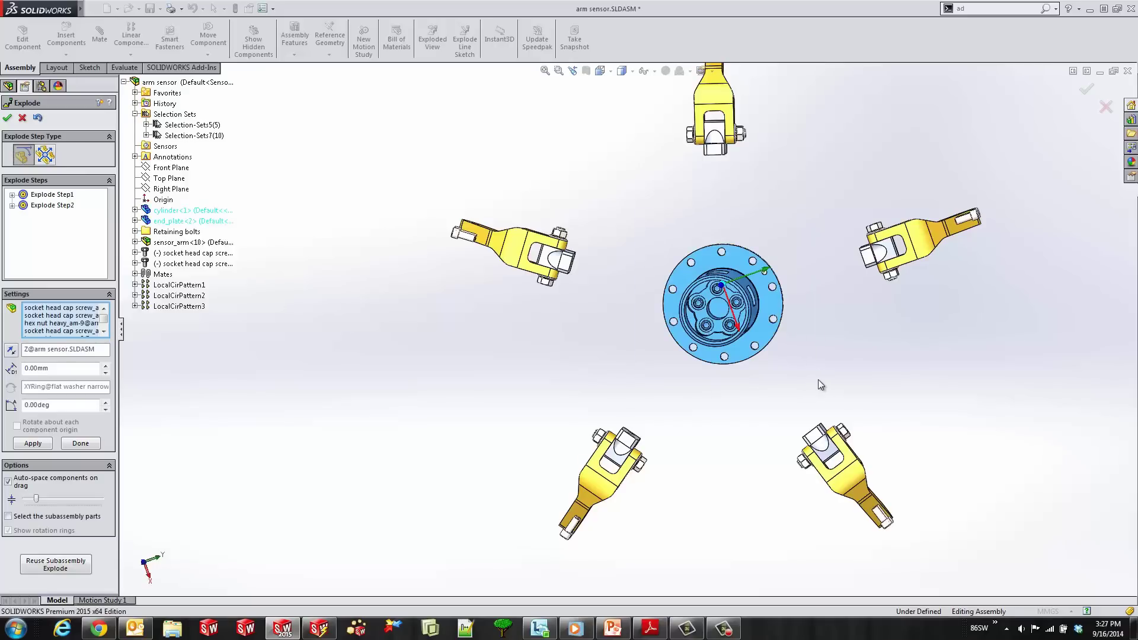
pyautogui.moveTo(804, 375); pyautogui.dragTo(708, 423, button='middle')
pyautogui.keyDown('ctrl'); pyautogui.click(709, 318); pyautogui.keyUp('ctrl')
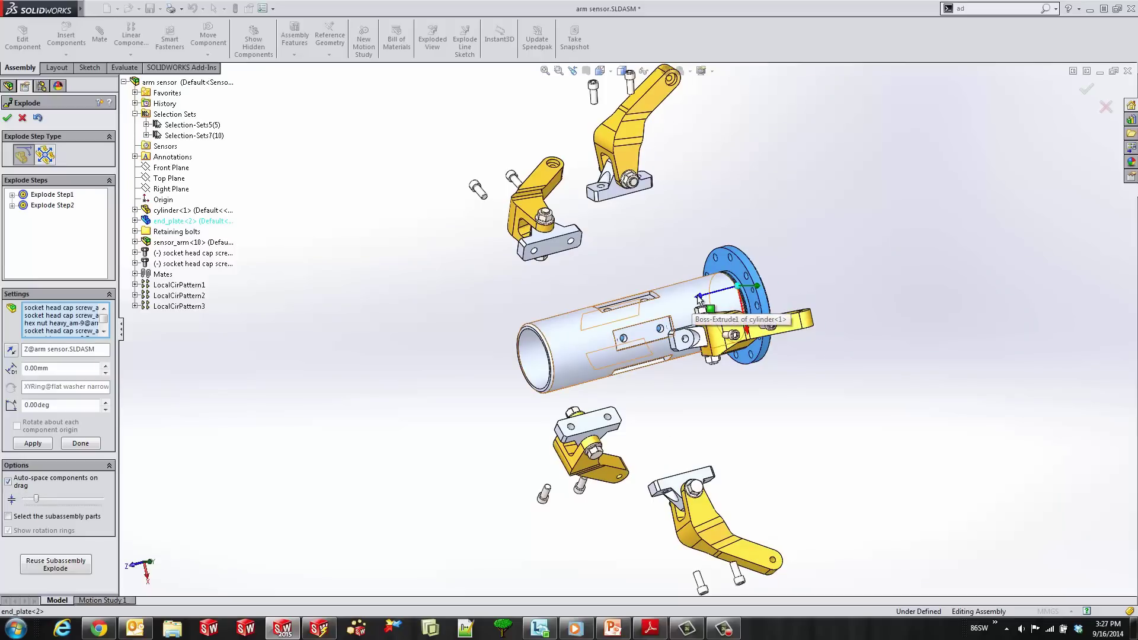
pyautogui.click(723, 299)
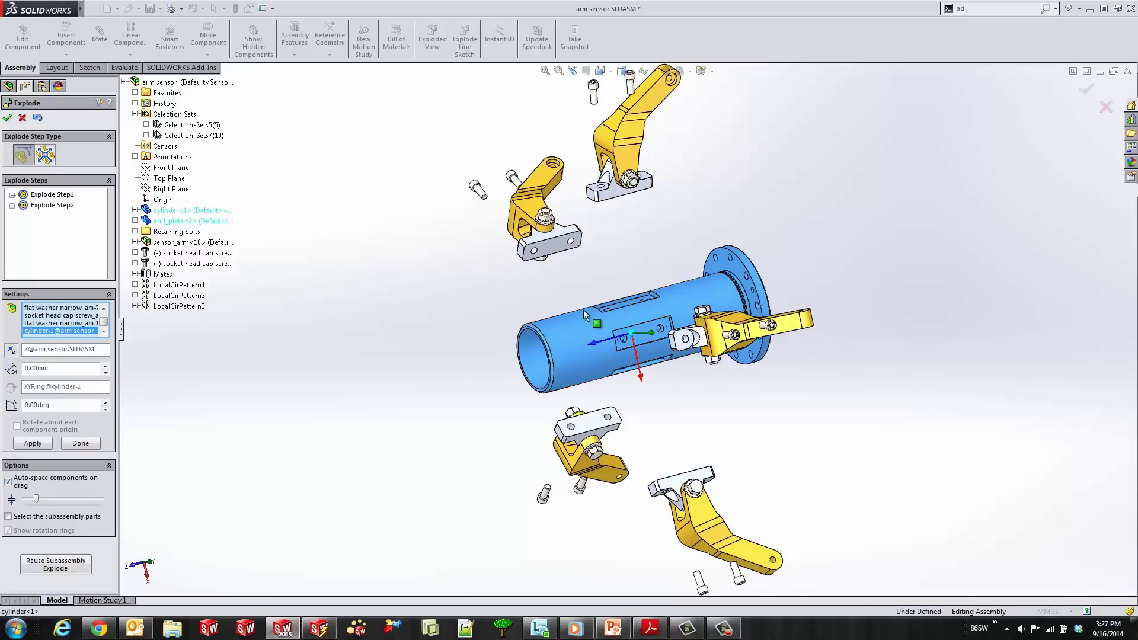
pyautogui.keyDown('ctrl'); pyautogui.click(647, 317); pyautogui.keyUp('ctrl')
pyautogui.moveTo(721, 296); pyautogui.dragTo(1061, 204)
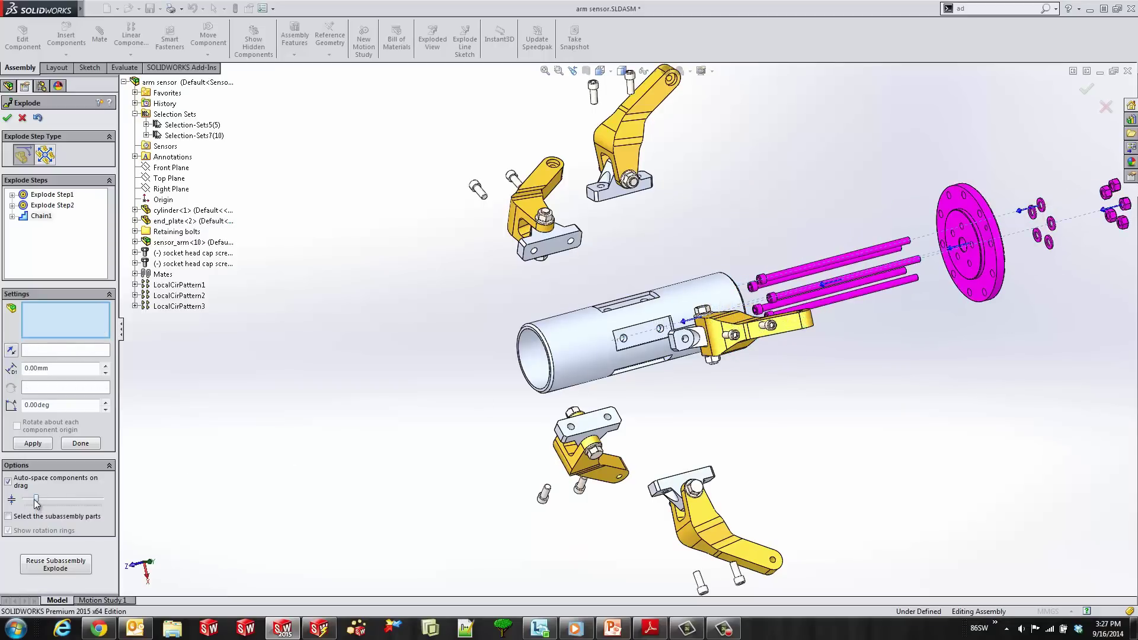
pyautogui.moveTo(37, 502); pyautogui.dragTo(36, 504)
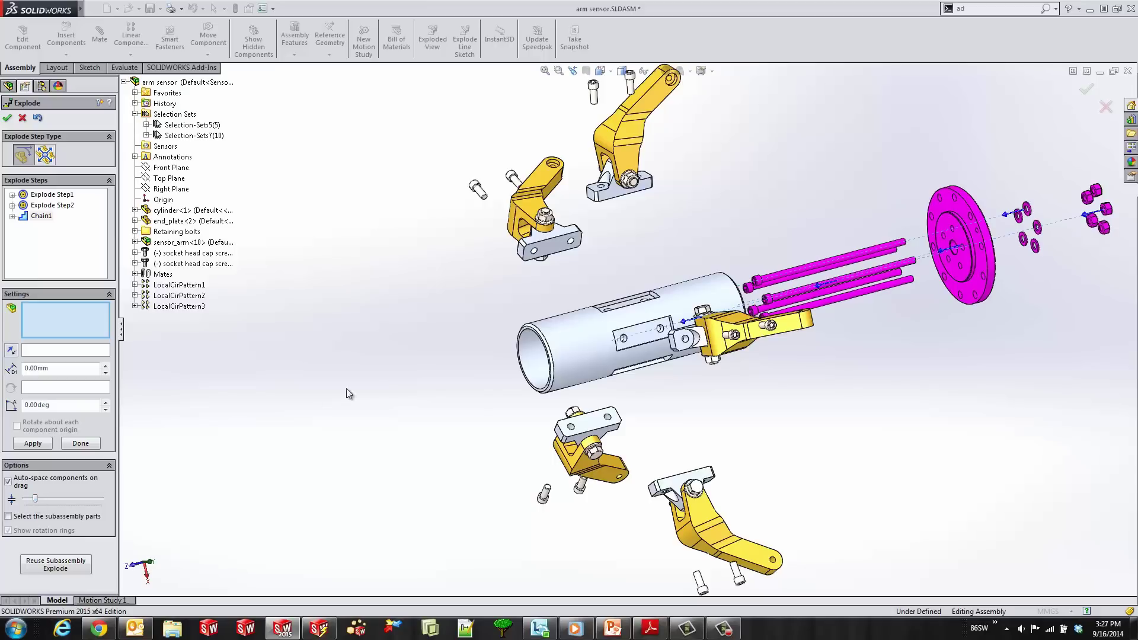
# Step: Move the rod bundle past the cylinder, bring the end plate closer, and finish the explode
pyautogui.moveTo(620, 350); pyautogui.dragTo(483, 377)
pyautogui.moveTo(823, 290); pyautogui.dragTo(408, 428)
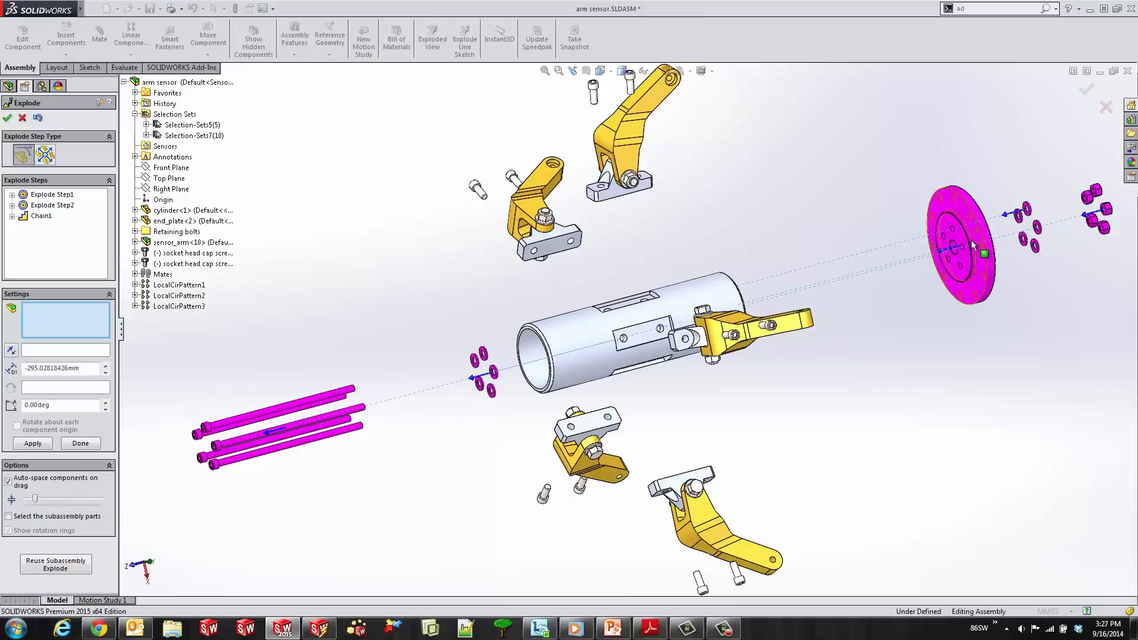
pyautogui.moveTo(942, 254); pyautogui.dragTo(857, 288)
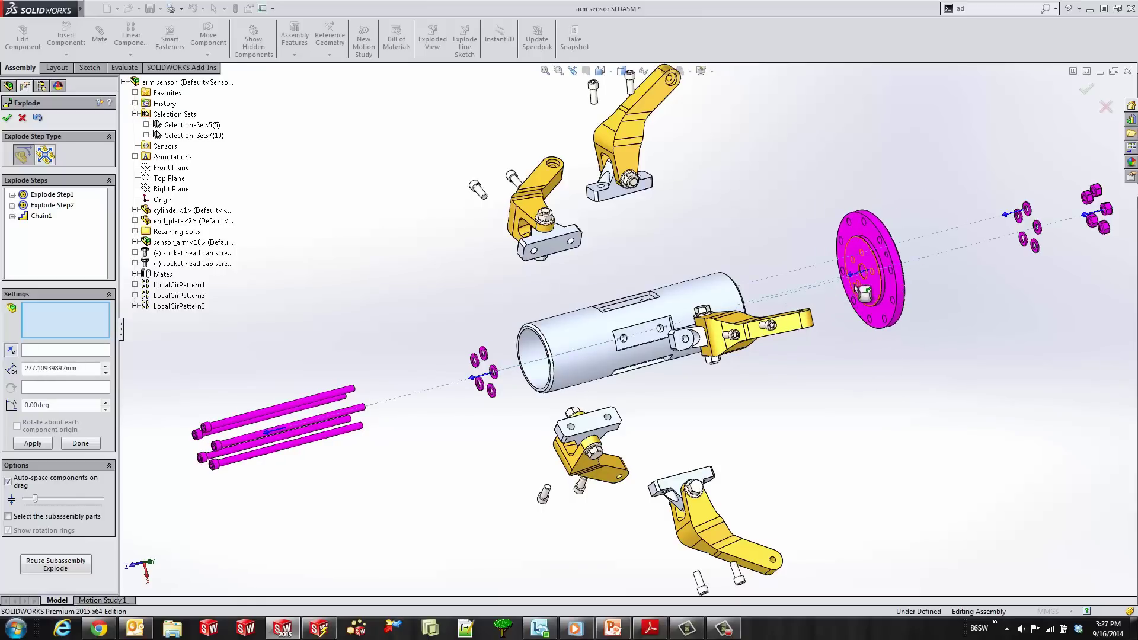
pyautogui.click(1087, 90)
pyautogui.scroll(-3, 824, 377)
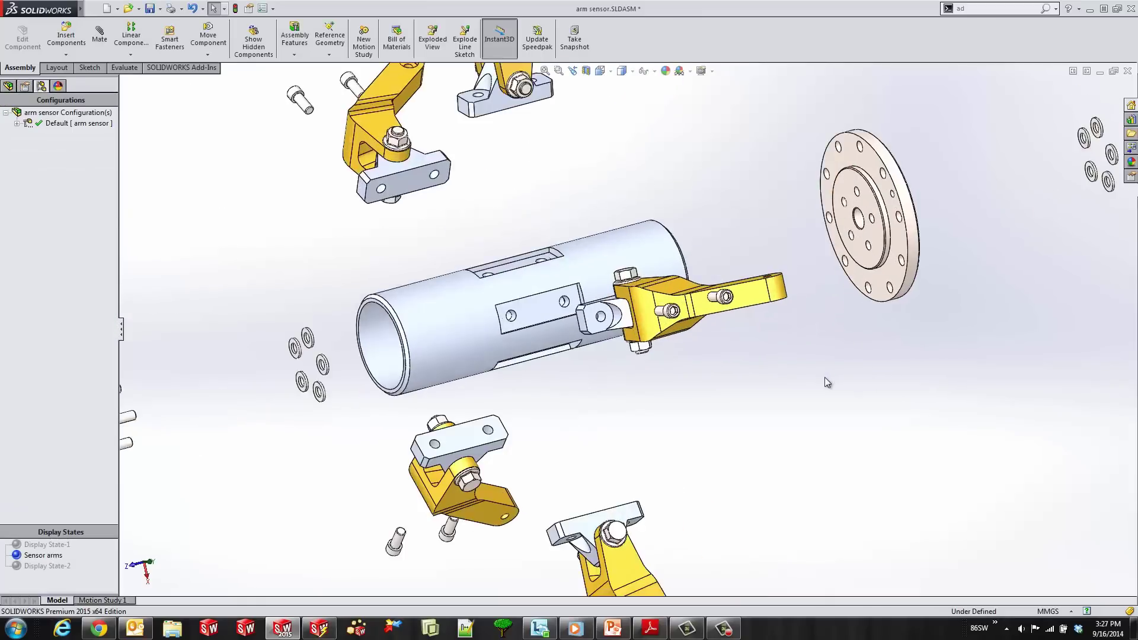
pyautogui.scroll(5, 801, 388)
pyautogui.moveTo(777, 399)
pyautogui.mouseDown(button='middle')
pyautogui.moveTo(766, 396)
pyautogui.moveTo(779, 410)
pyautogui.mouseUp(button='middle')
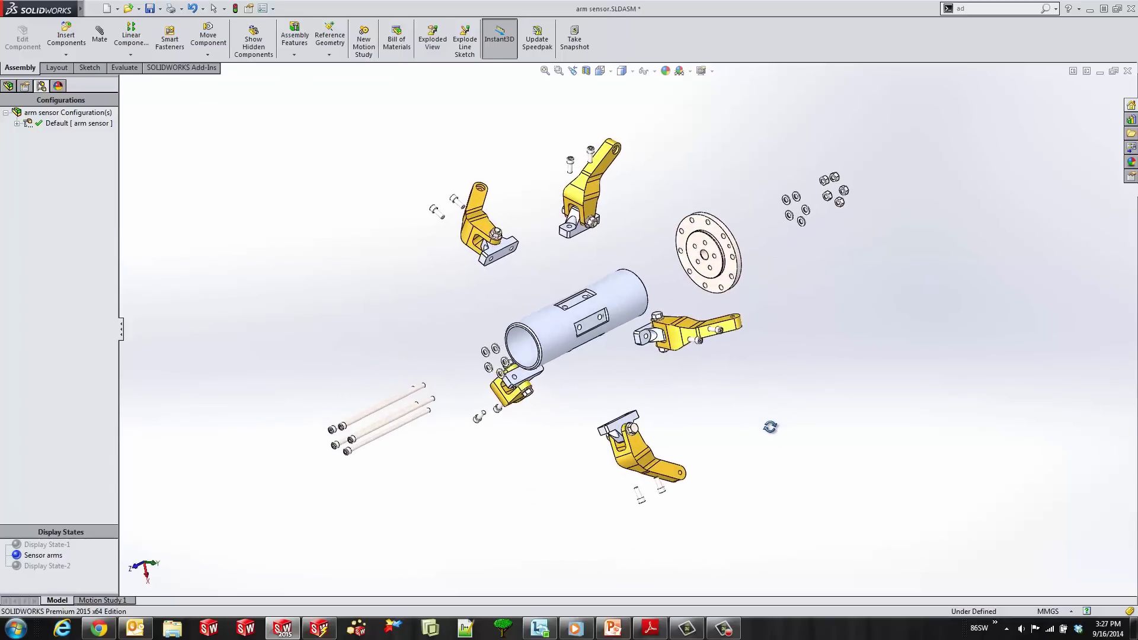